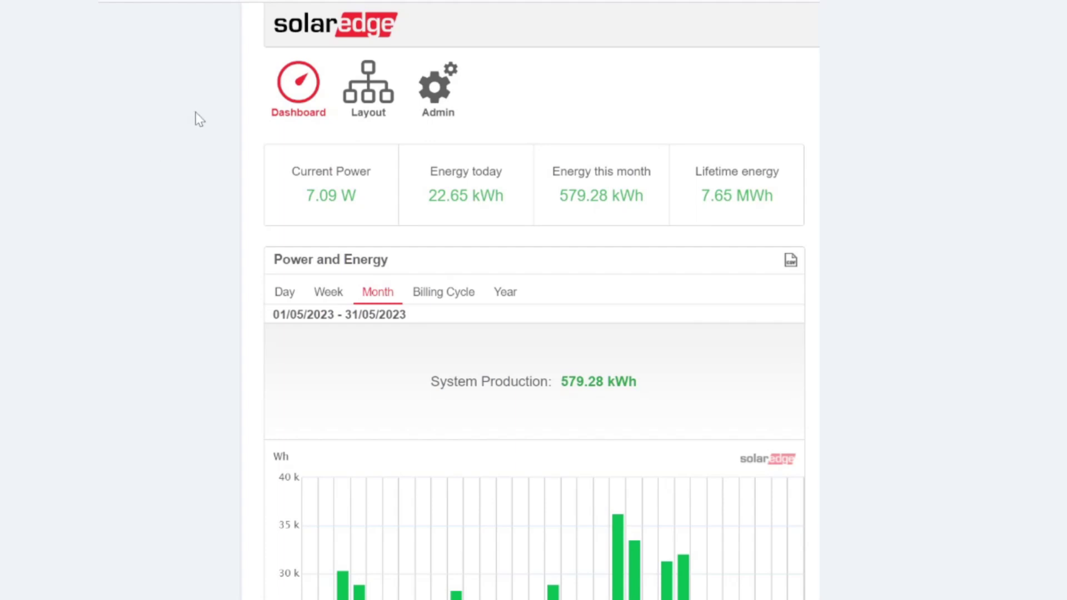
- Open the site's Admin settings to reach the API Access section with API Key and Site ID
{"action": "left_click", "coordinate": [439, 99]}
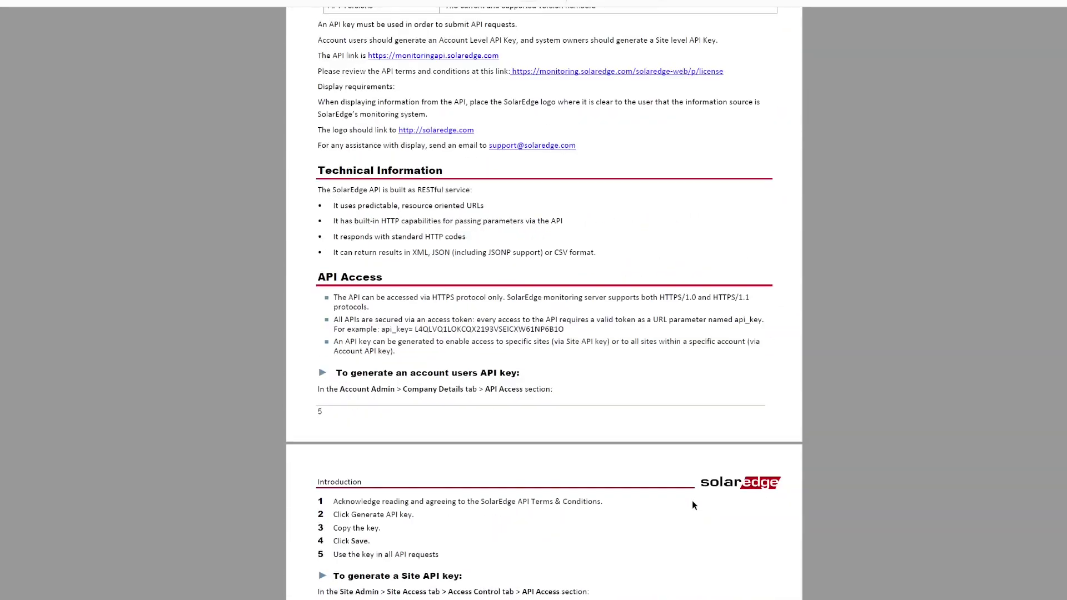
- Scroll the API guide past the key-generation steps to the Security Guidelines
{"action": "scroll", "coordinate": [691, 502], "scroll_direction": "down", "scroll_amount": 1}
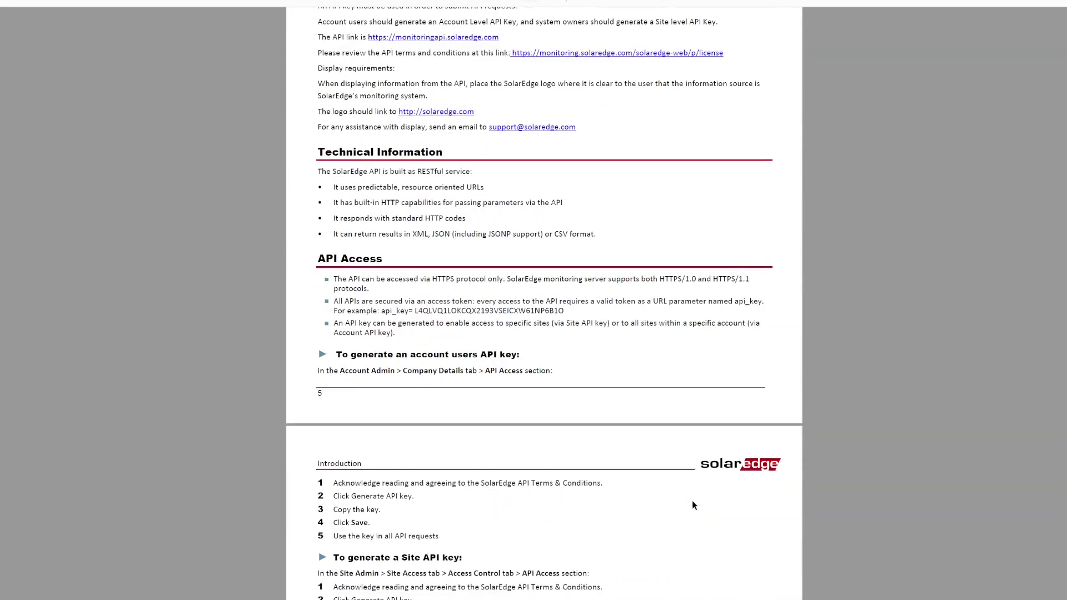
{"action": "scroll", "coordinate": [692, 500], "scroll_direction": "down", "scroll_amount": 4}
{"action": "scroll", "coordinate": [692, 501], "scroll_direction": "down", "scroll_amount": 4}
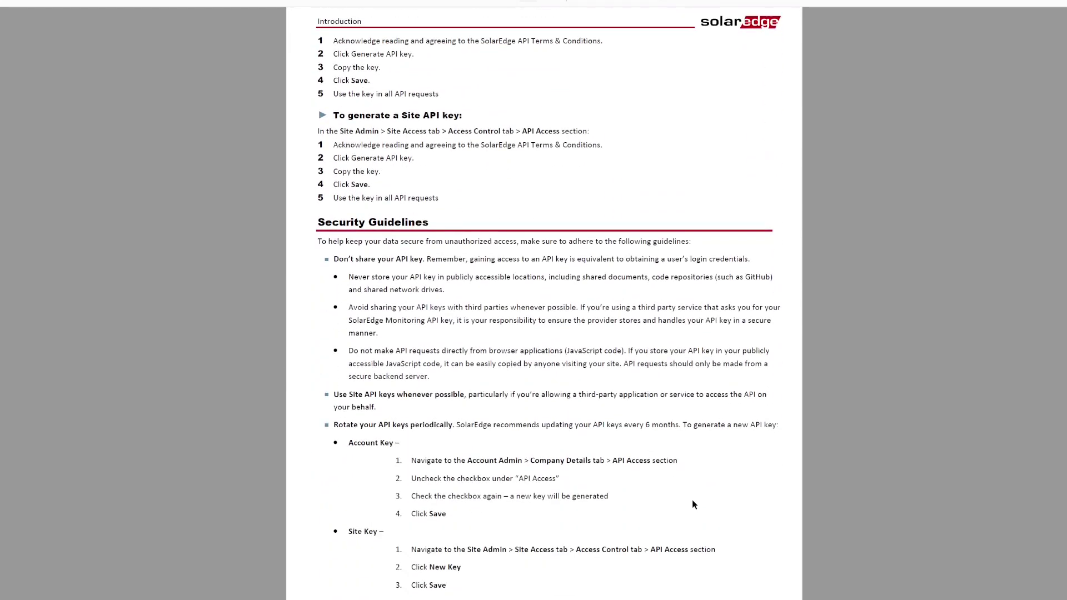
- Read the encoding, response format and usage limit pages, highlighting the 300-request daily limit
{"action": "scroll", "coordinate": [693, 504], "scroll_direction": "down", "scroll_amount": 5}
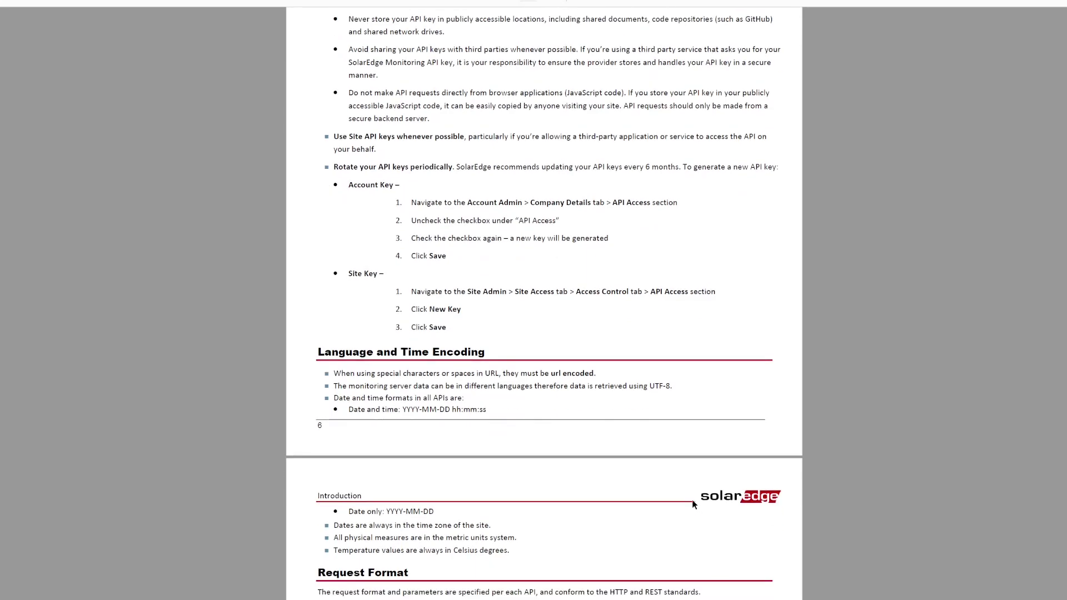
{"action": "scroll", "coordinate": [692, 500], "scroll_direction": "down", "scroll_amount": 5}
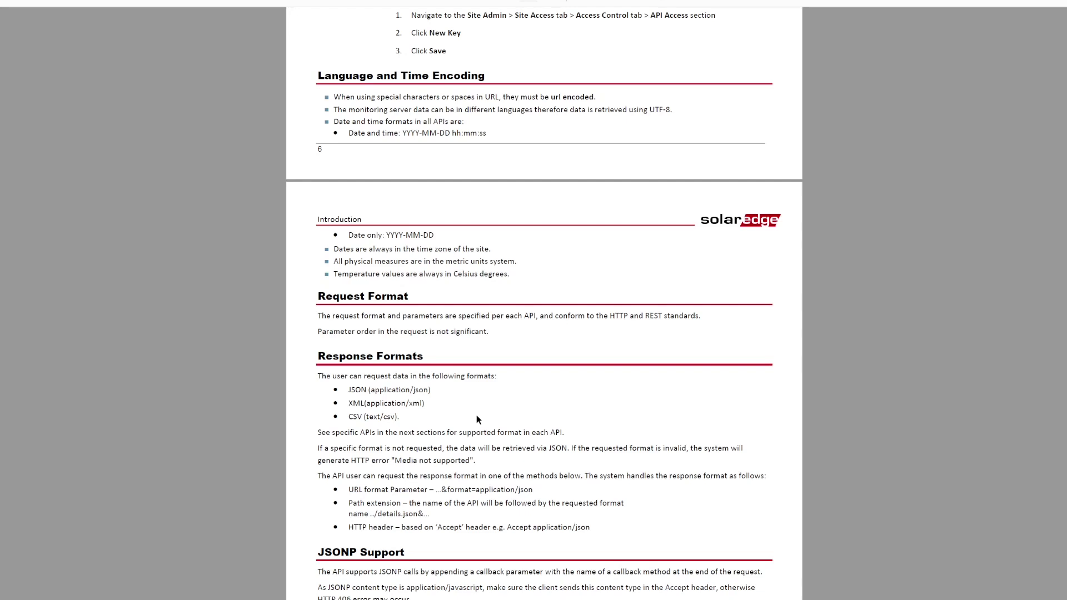
{"action": "scroll", "coordinate": [476, 420], "scroll_direction": "down", "scroll_amount": 7}
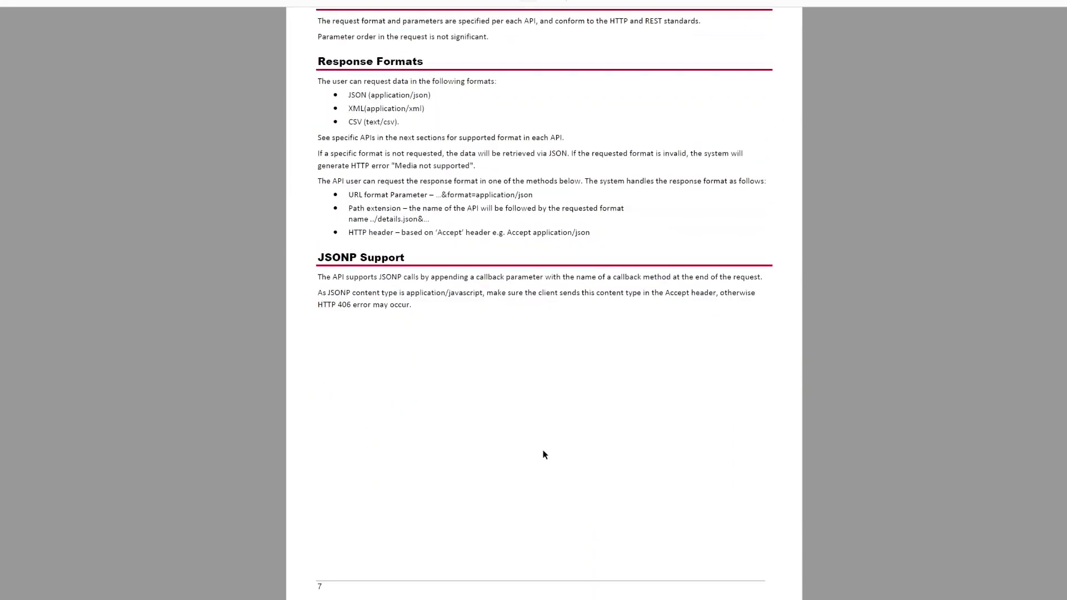
{"action": "scroll", "coordinate": [550, 481], "scroll_direction": "down", "scroll_amount": 9}
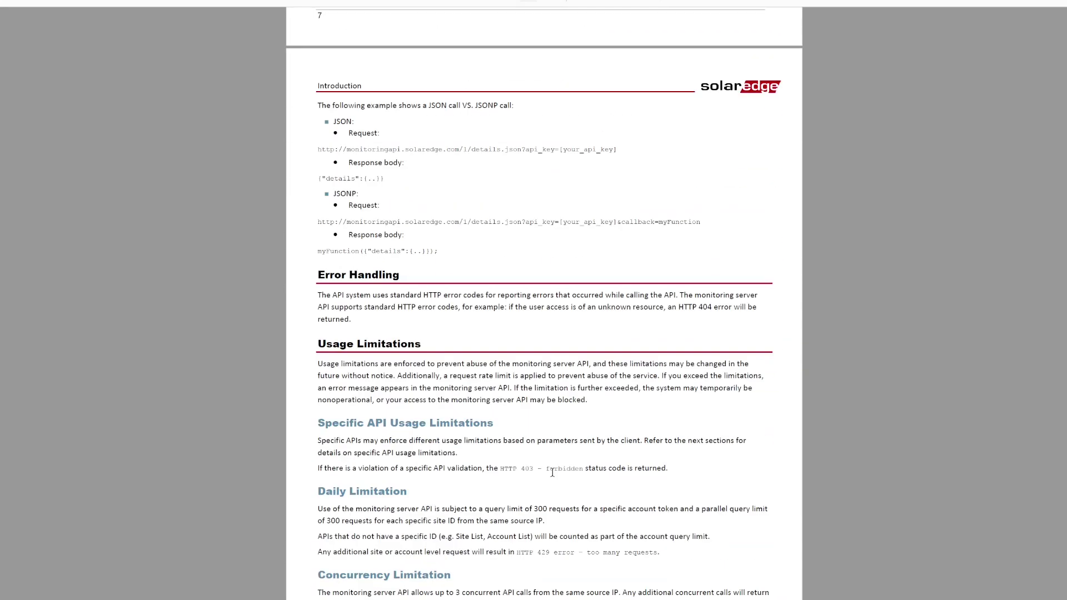
{"action": "scroll", "coordinate": [552, 472], "scroll_direction": "down", "scroll_amount": 1}
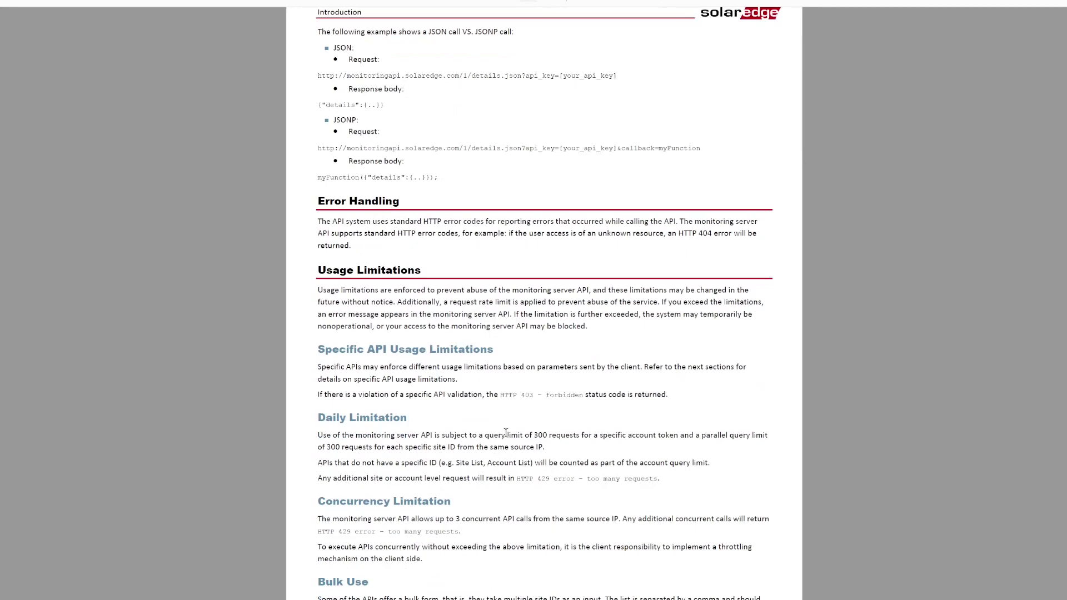
{"action": "left_click_drag", "start_coordinate": [484, 435], "coordinate": [680, 440]}
{"action": "left_click", "coordinate": [565, 450]}
{"action": "scroll", "coordinate": [553, 511], "scroll_direction": "down", "scroll_amount": 2}
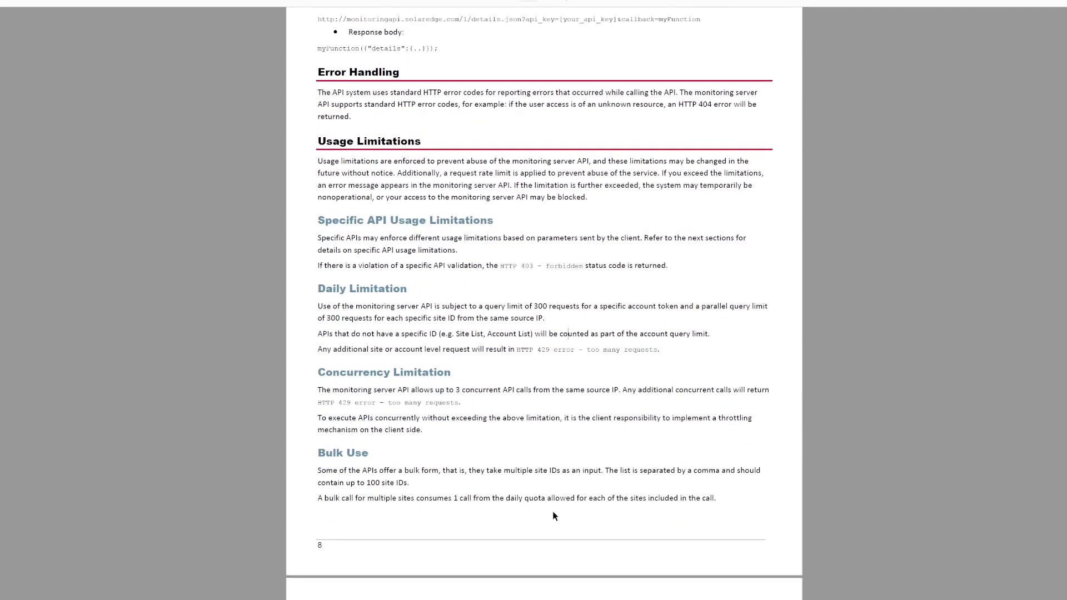
- Scroll down to the Site List example URL and its request parameters table
{"action": "scroll", "coordinate": [553, 516], "scroll_direction": "down", "scroll_amount": 5}
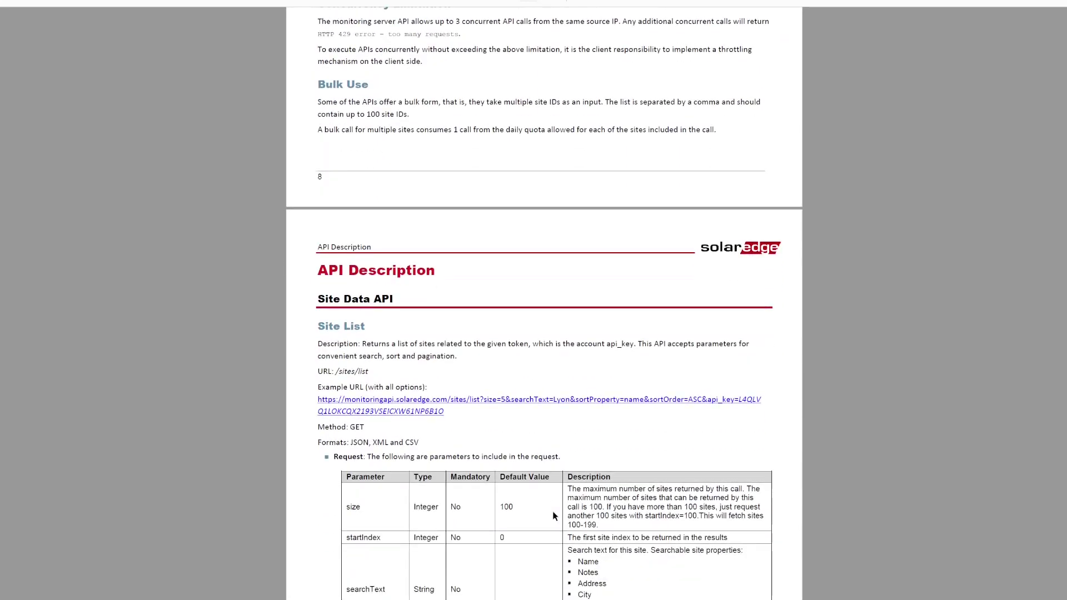
{"action": "scroll", "coordinate": [552, 516], "scroll_direction": "down", "scroll_amount": 1}
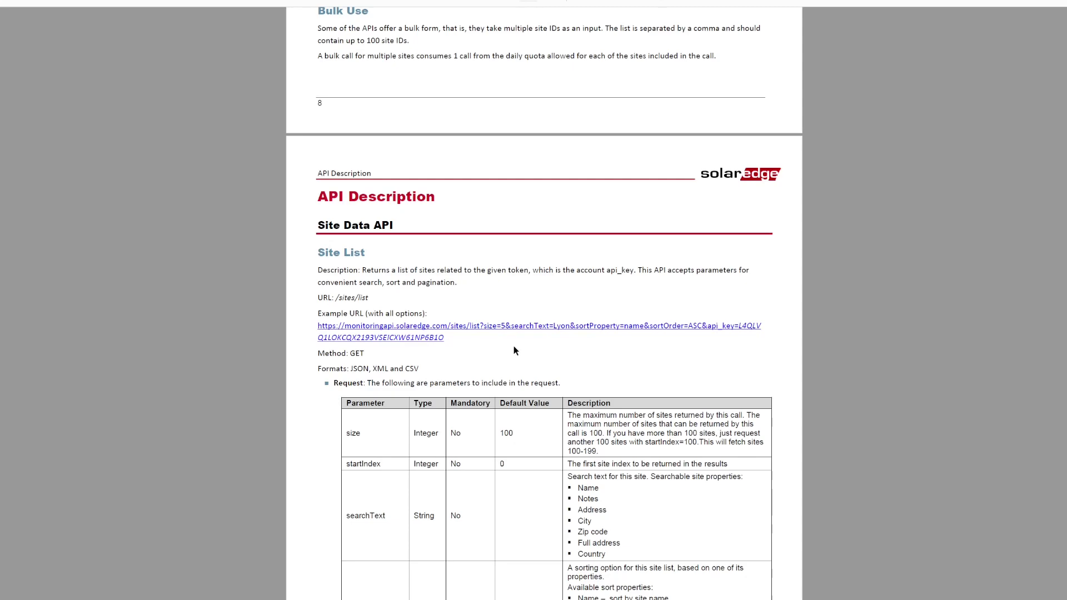
{"action": "scroll", "coordinate": [513, 348], "scroll_direction": "down", "scroll_amount": 3}
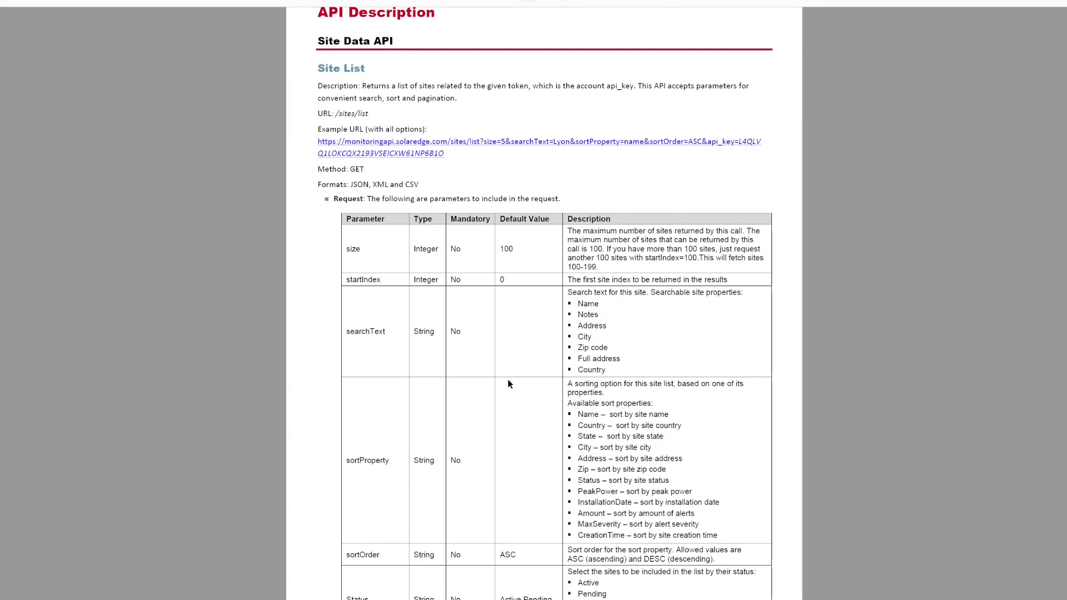
{"action": "scroll", "coordinate": [508, 384], "scroll_direction": "down", "scroll_amount": 8}
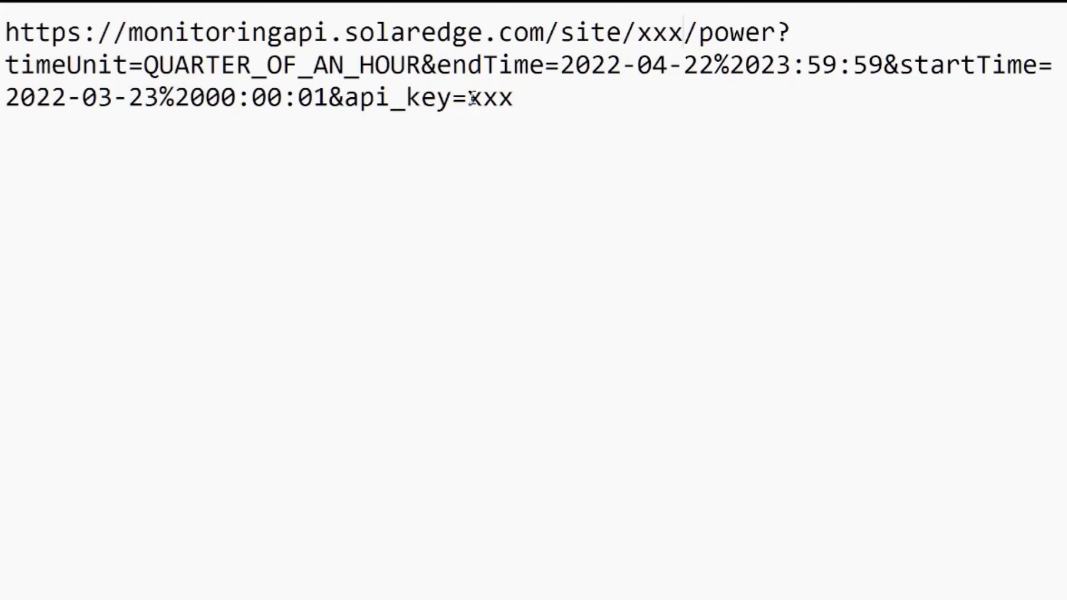
- Highlight the api_key placeholder and the site path part of the power request URL
{"action": "left_click_drag", "start_coordinate": [469, 97], "coordinate": [515, 99]}
{"action": "left_click", "coordinate": [517, 95]}
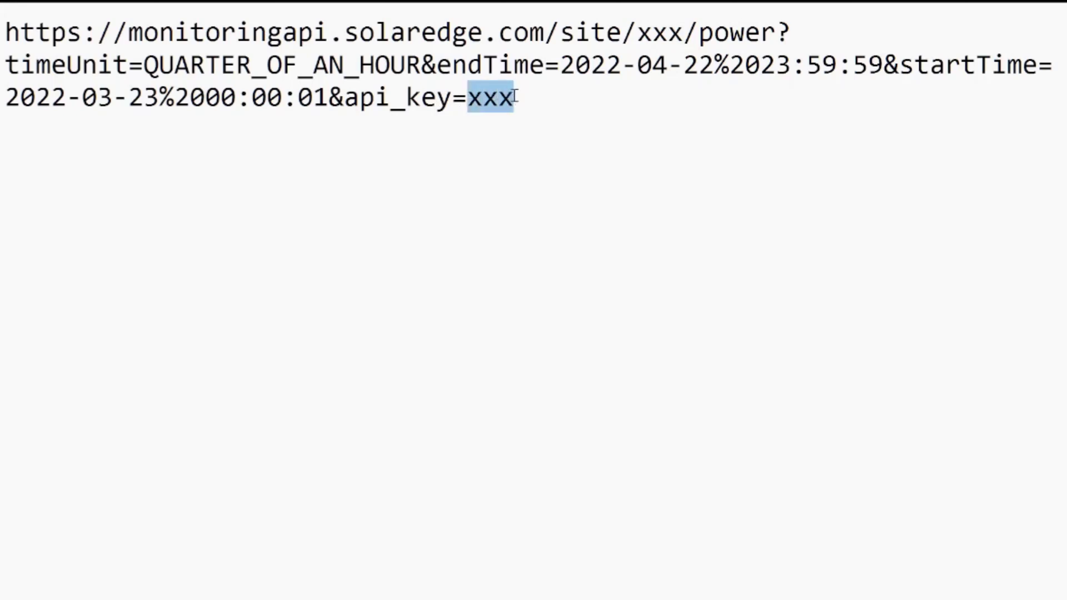
{"action": "left_click", "coordinate": [453, 99]}
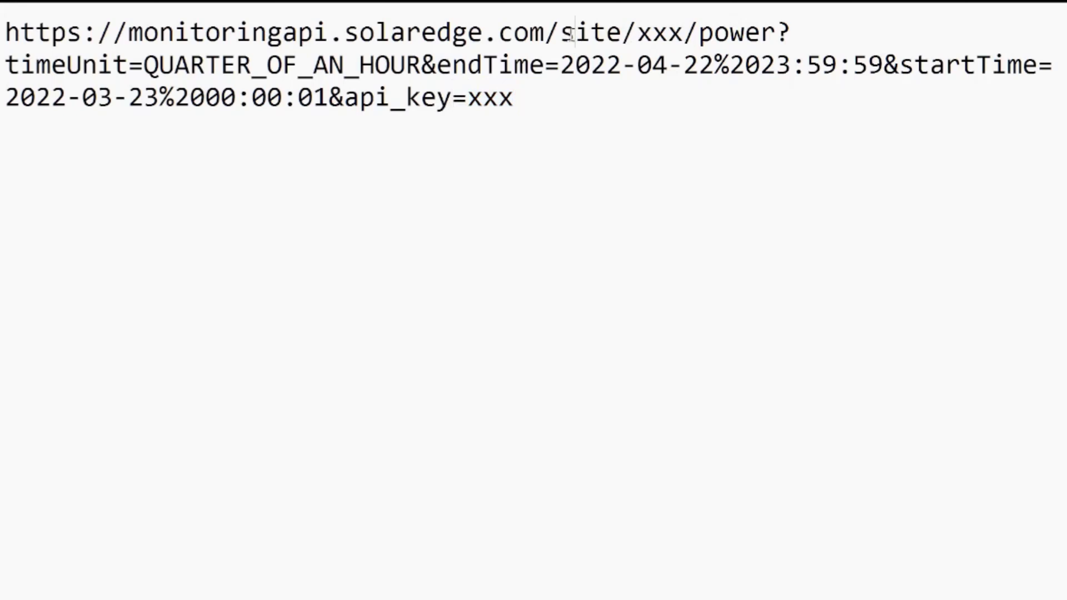
{"action": "left_click_drag", "start_coordinate": [561, 30], "coordinate": [684, 35]}
{"action": "left_click", "coordinate": [637, 34]}
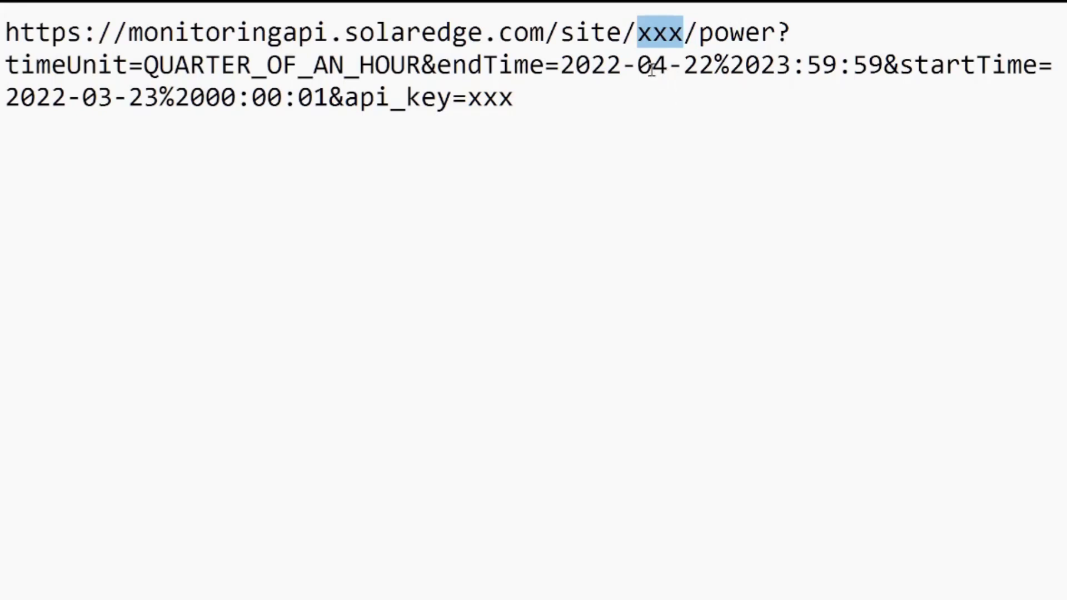
{"action": "left_click", "coordinate": [572, 95]}
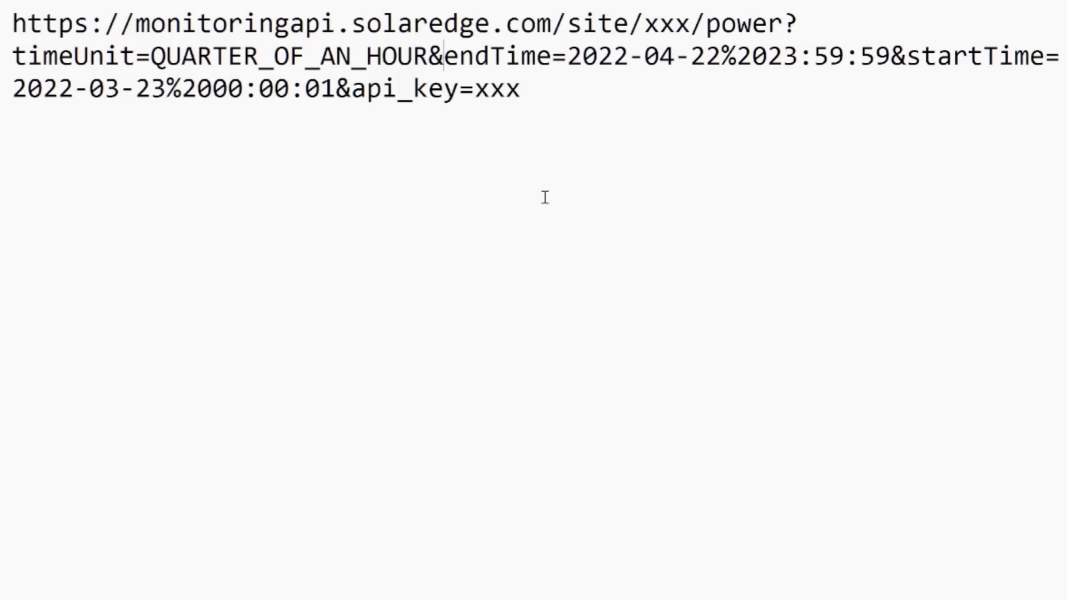
- Insert 'format=csv&' after QUARTER_OF_AN_HOUR& in the power request URL
{"action": "type", "text": "format"}
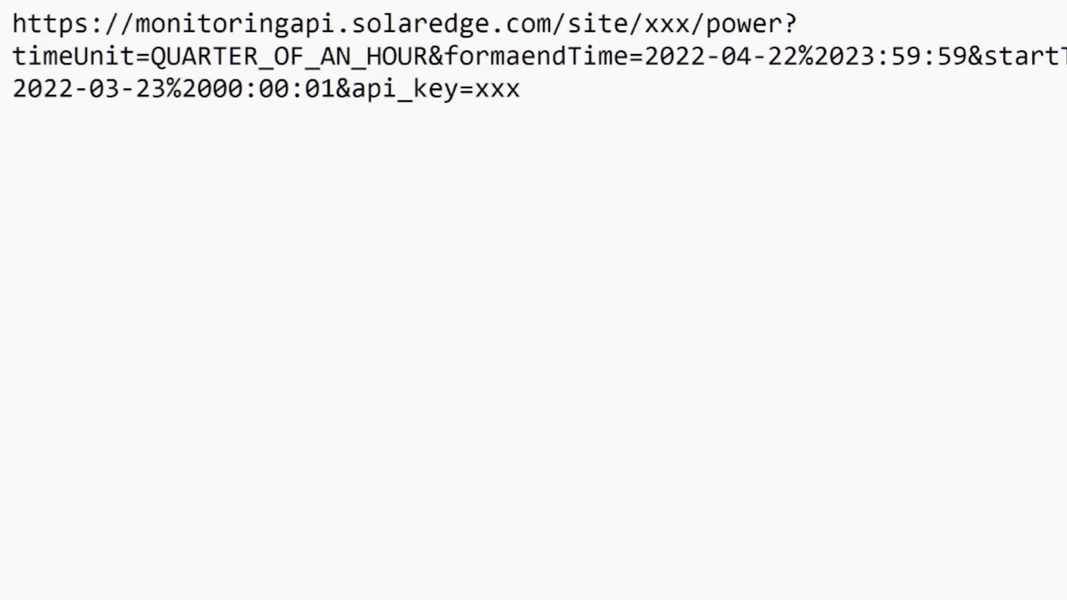
{"action": "type", "text": "=csv"}
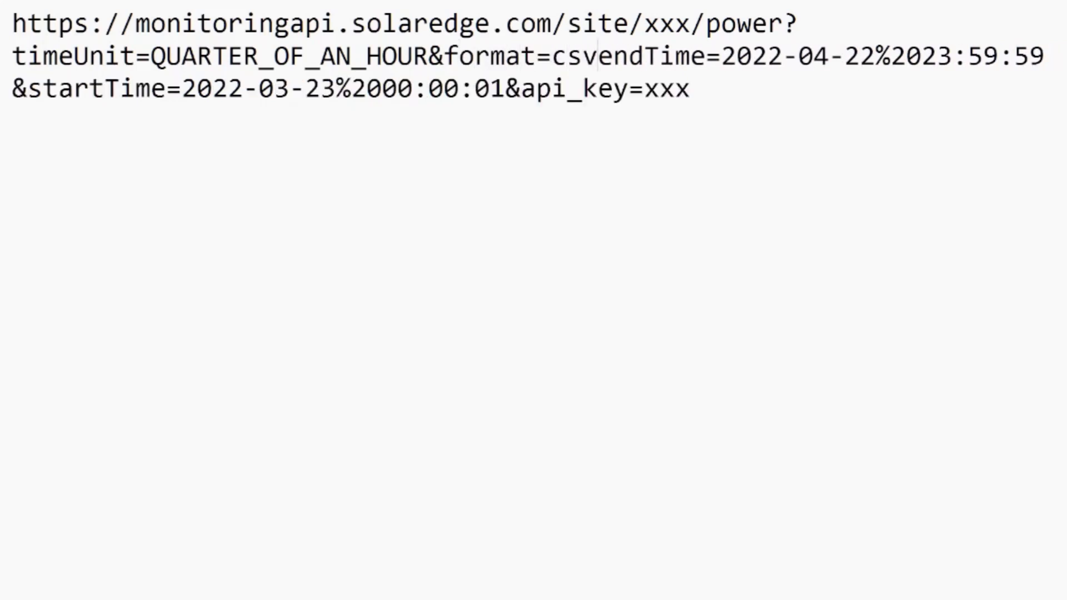
{"action": "type", "text": "&"}
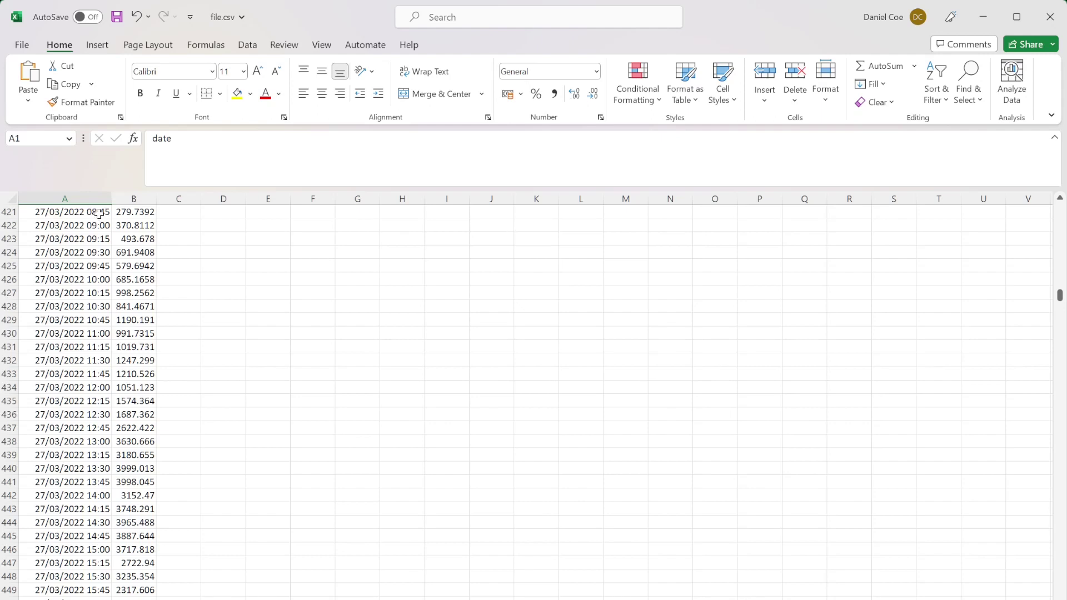
- Check the quarter-hour power value in cell B421 of file.csv
{"action": "left_click", "coordinate": [135, 212]}
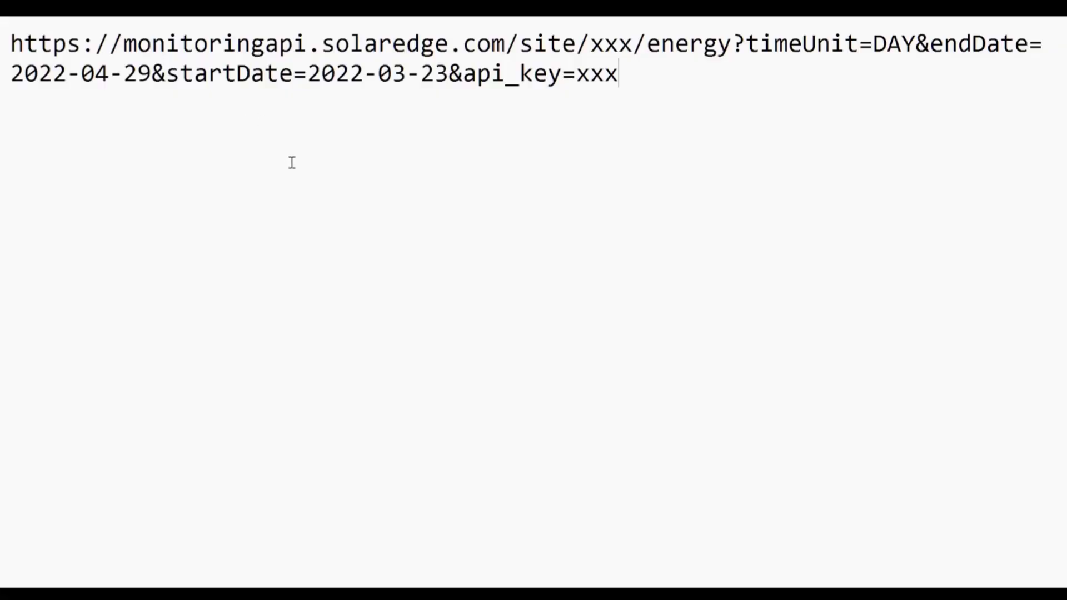
- Highlight the site id, api_key placeholder and timeUnit=DAY in the energy URL
{"action": "left_click_drag", "start_coordinate": [590, 44], "coordinate": [633, 44]}
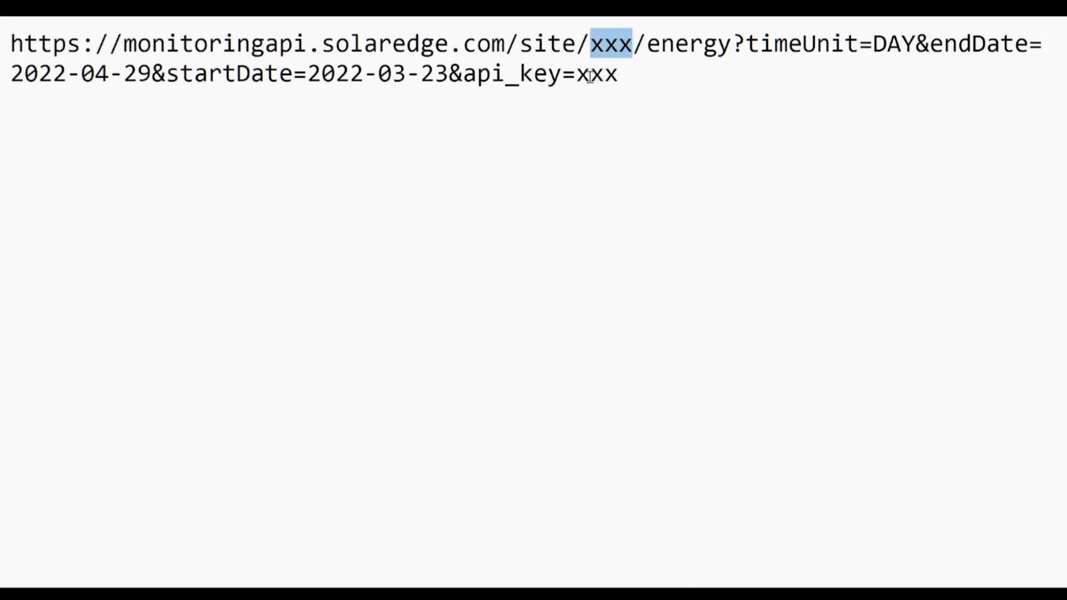
{"action": "left_click_drag", "start_coordinate": [578, 75], "coordinate": [782, 47]}
{"action": "left_click", "coordinate": [633, 82]}
{"action": "left_click", "coordinate": [743, 60]}
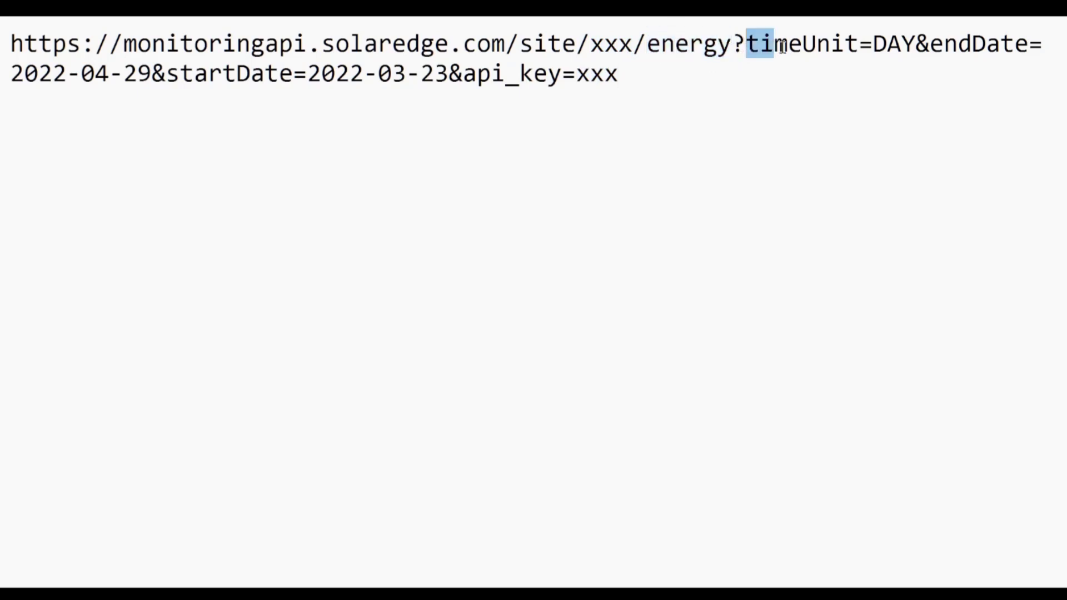
{"action": "left_click_drag", "start_coordinate": [788, 46], "coordinate": [912, 43]}
{"action": "left_click", "coordinate": [845, 74]}
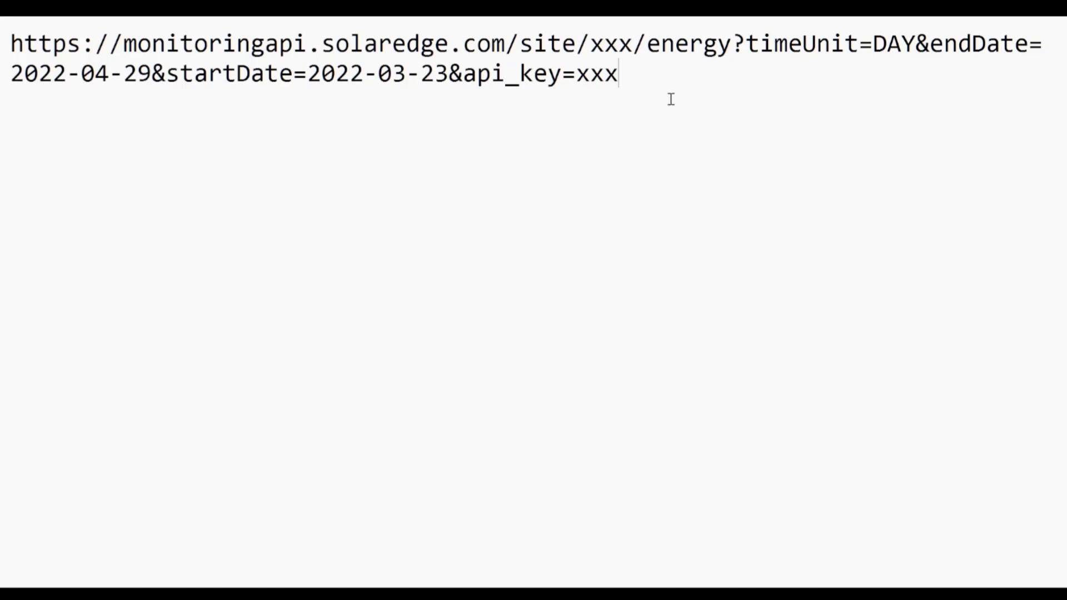
- Highlight the end date 2022-04-29 and start date 2022-03-23 in the energy URL
{"action": "left_click", "coordinate": [150, 73]}
{"action": "left_click_drag", "start_coordinate": [150, 73], "coordinate": [9, 75]}
{"action": "left_click_drag", "start_coordinate": [310, 73], "coordinate": [446, 78]}
{"action": "left_click", "coordinate": [431, 113]}
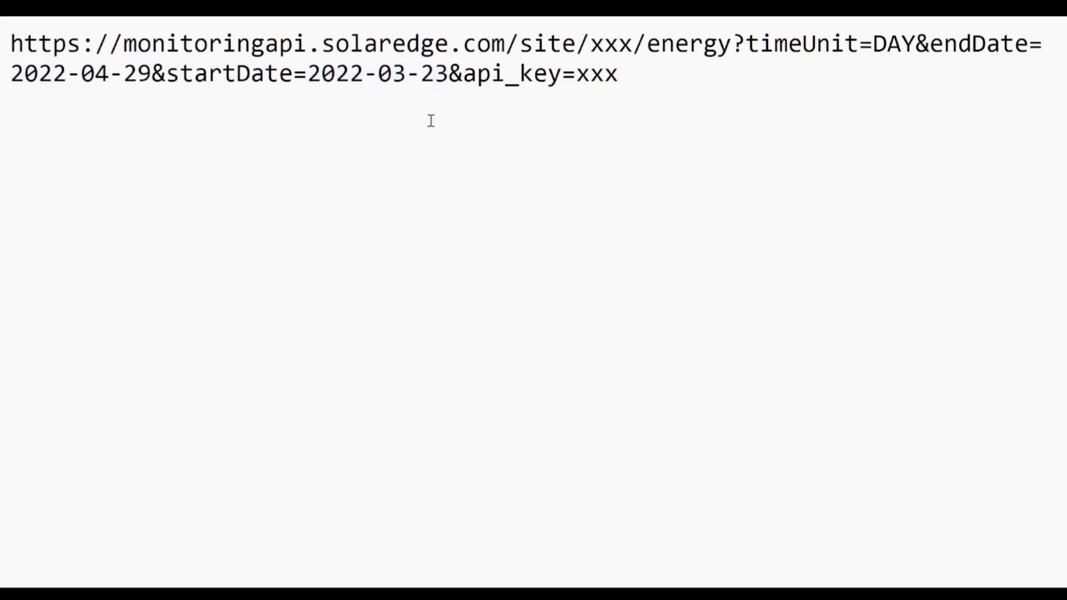